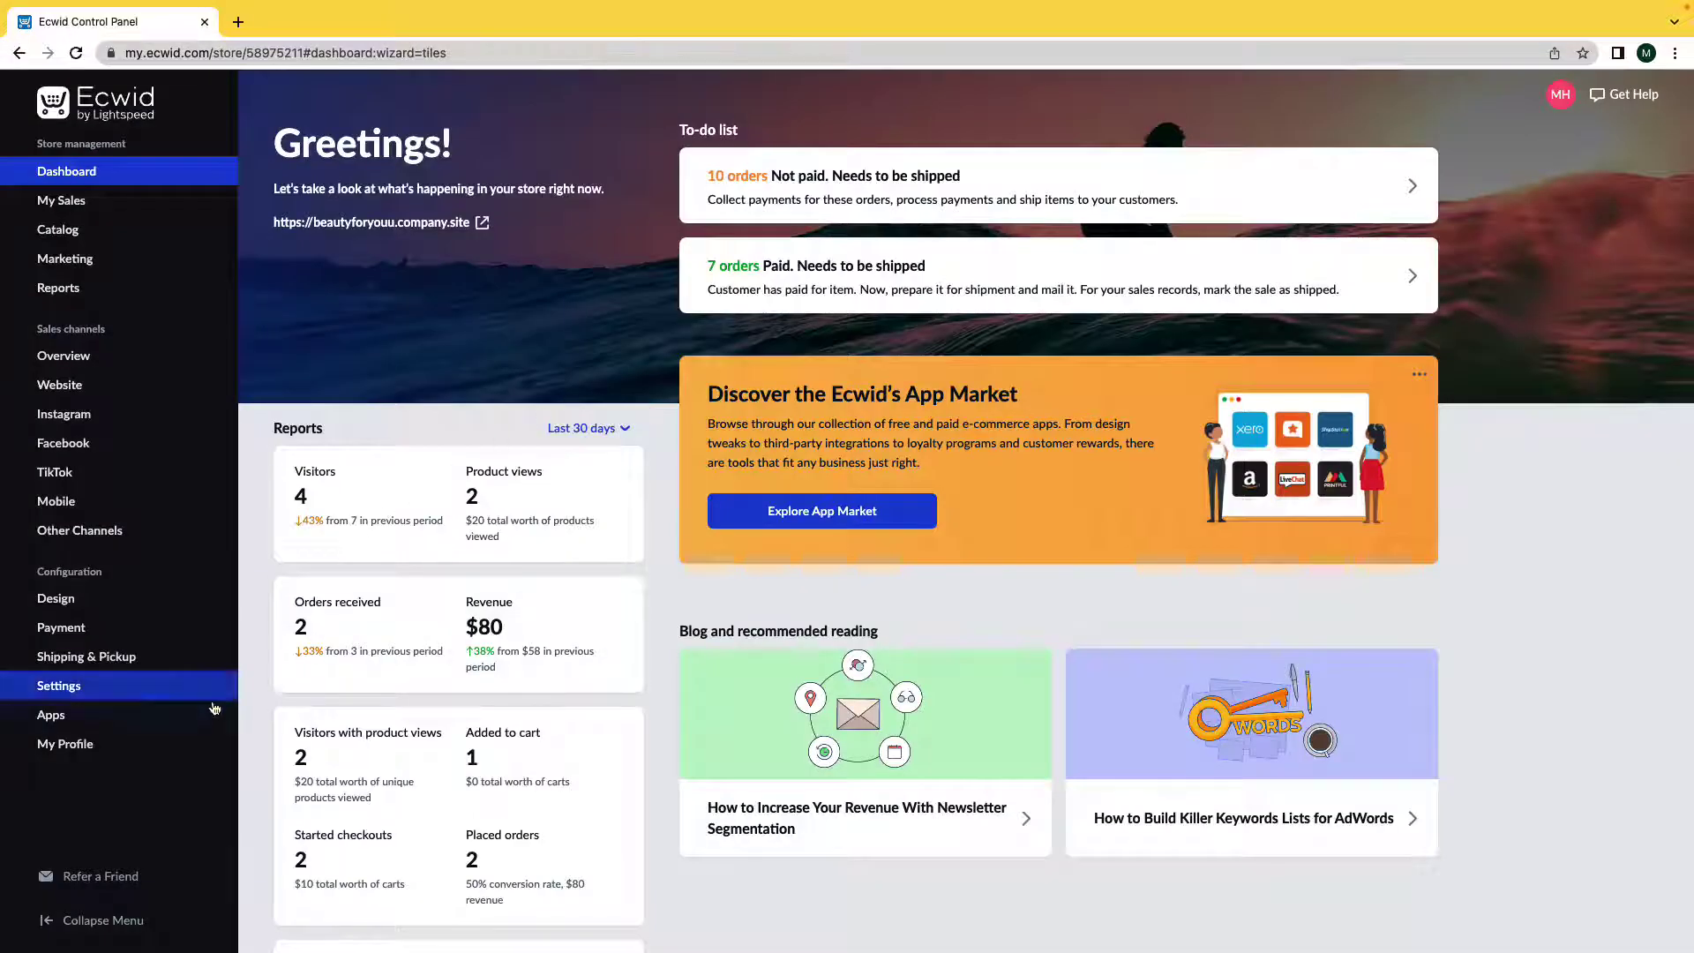
Launch the Google Shopping and Google Ads app from the Ecwid App Market
left_click(212, 715)
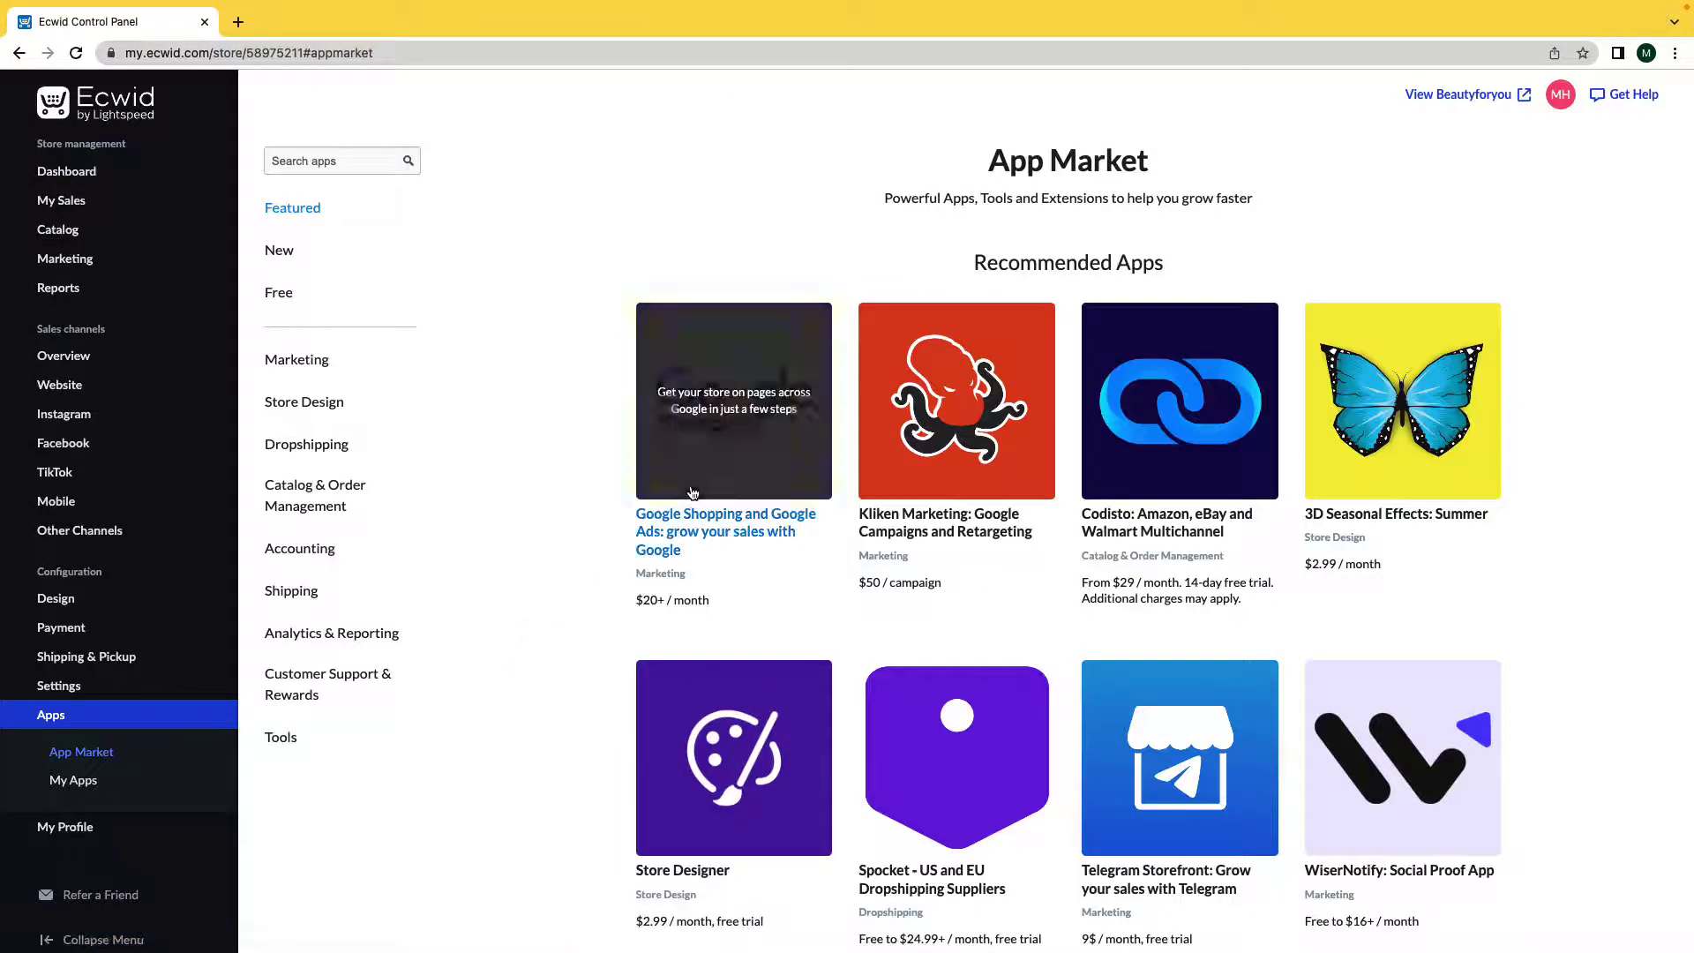
left_click(694, 493)
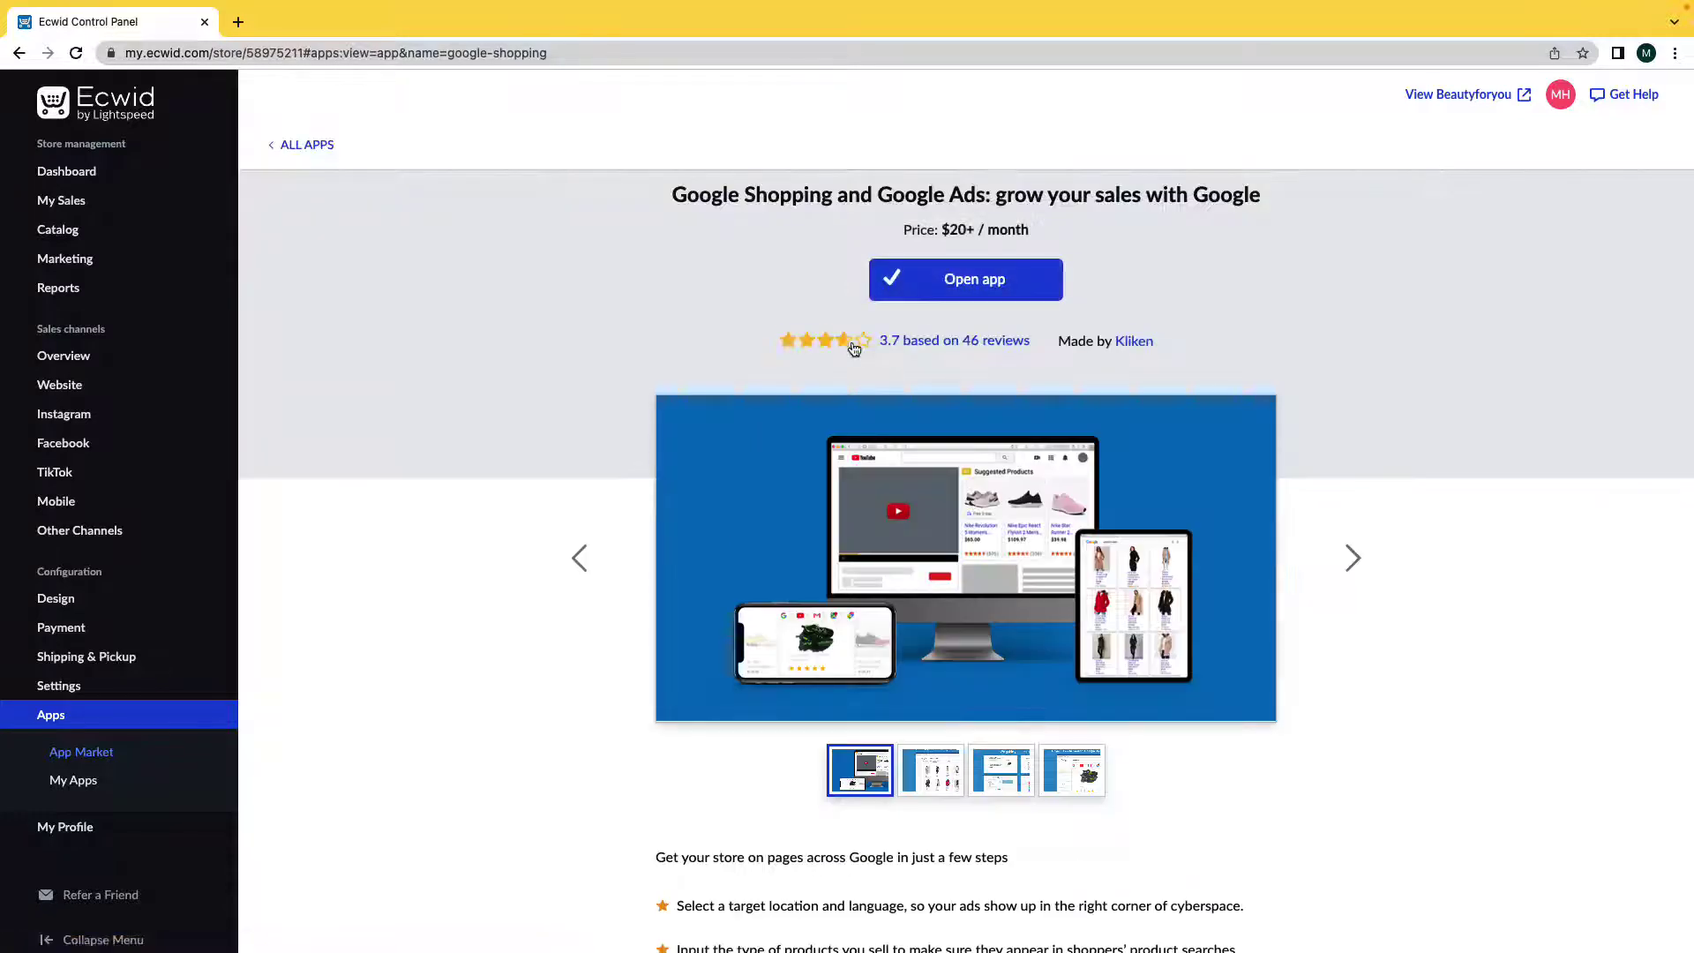
left_click(935, 291)
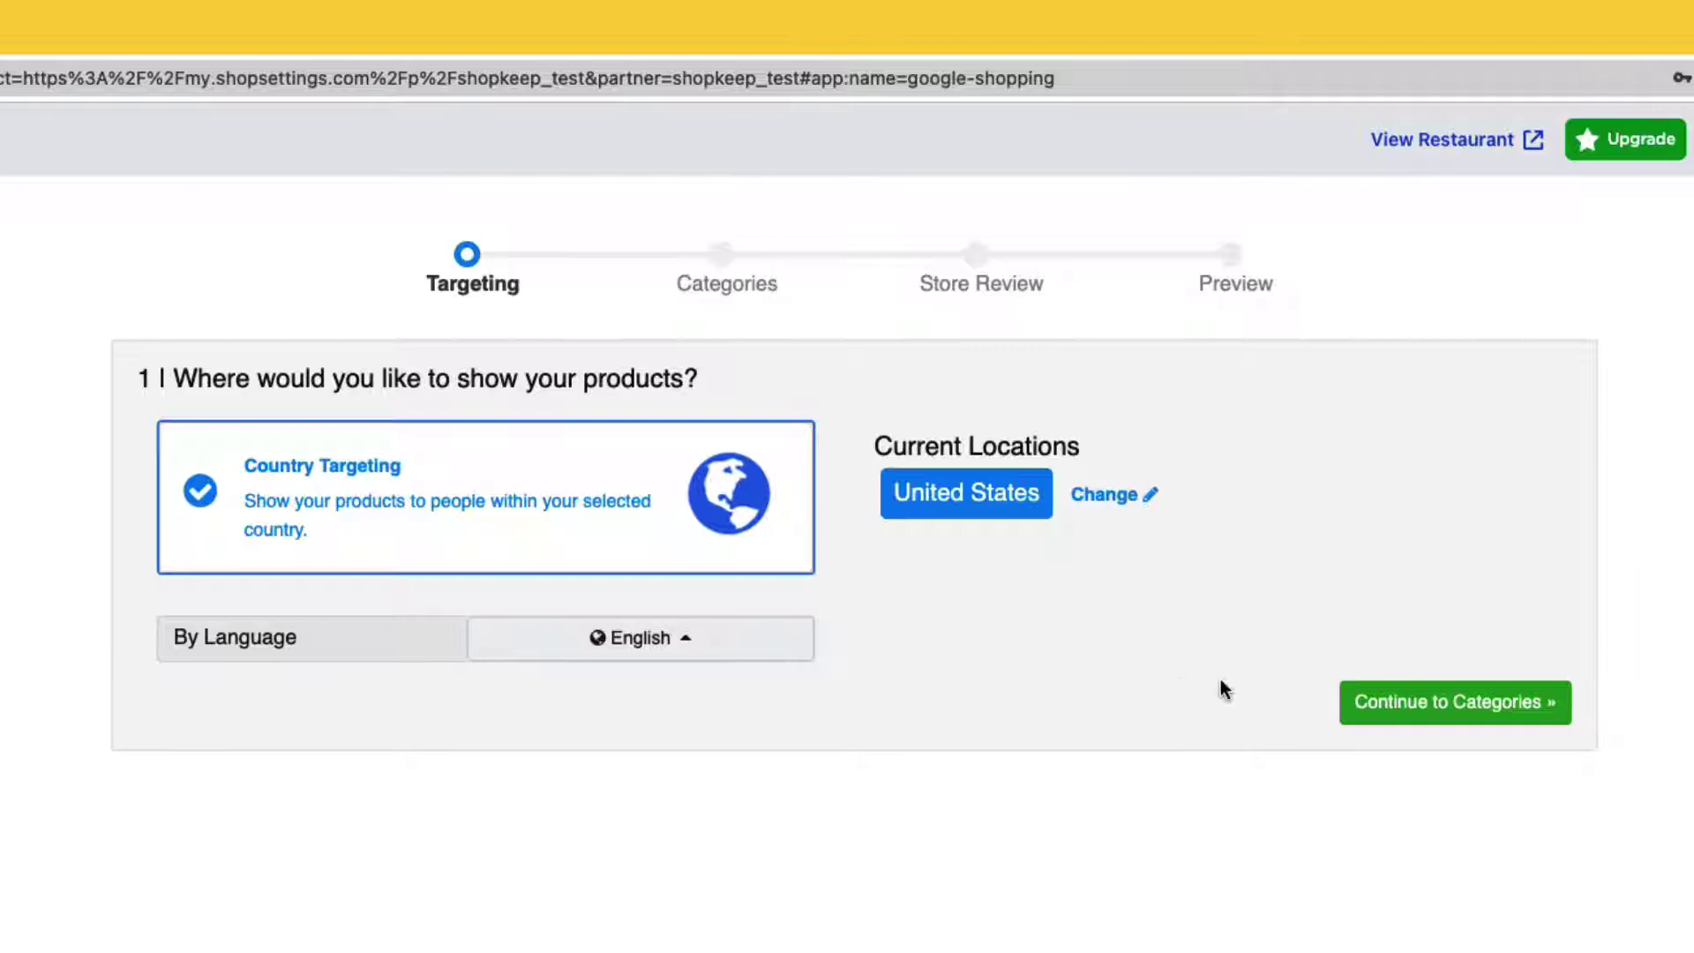
Choose Health & Beauty > Personal Care as the category and advertise all products
left_click(1405, 701)
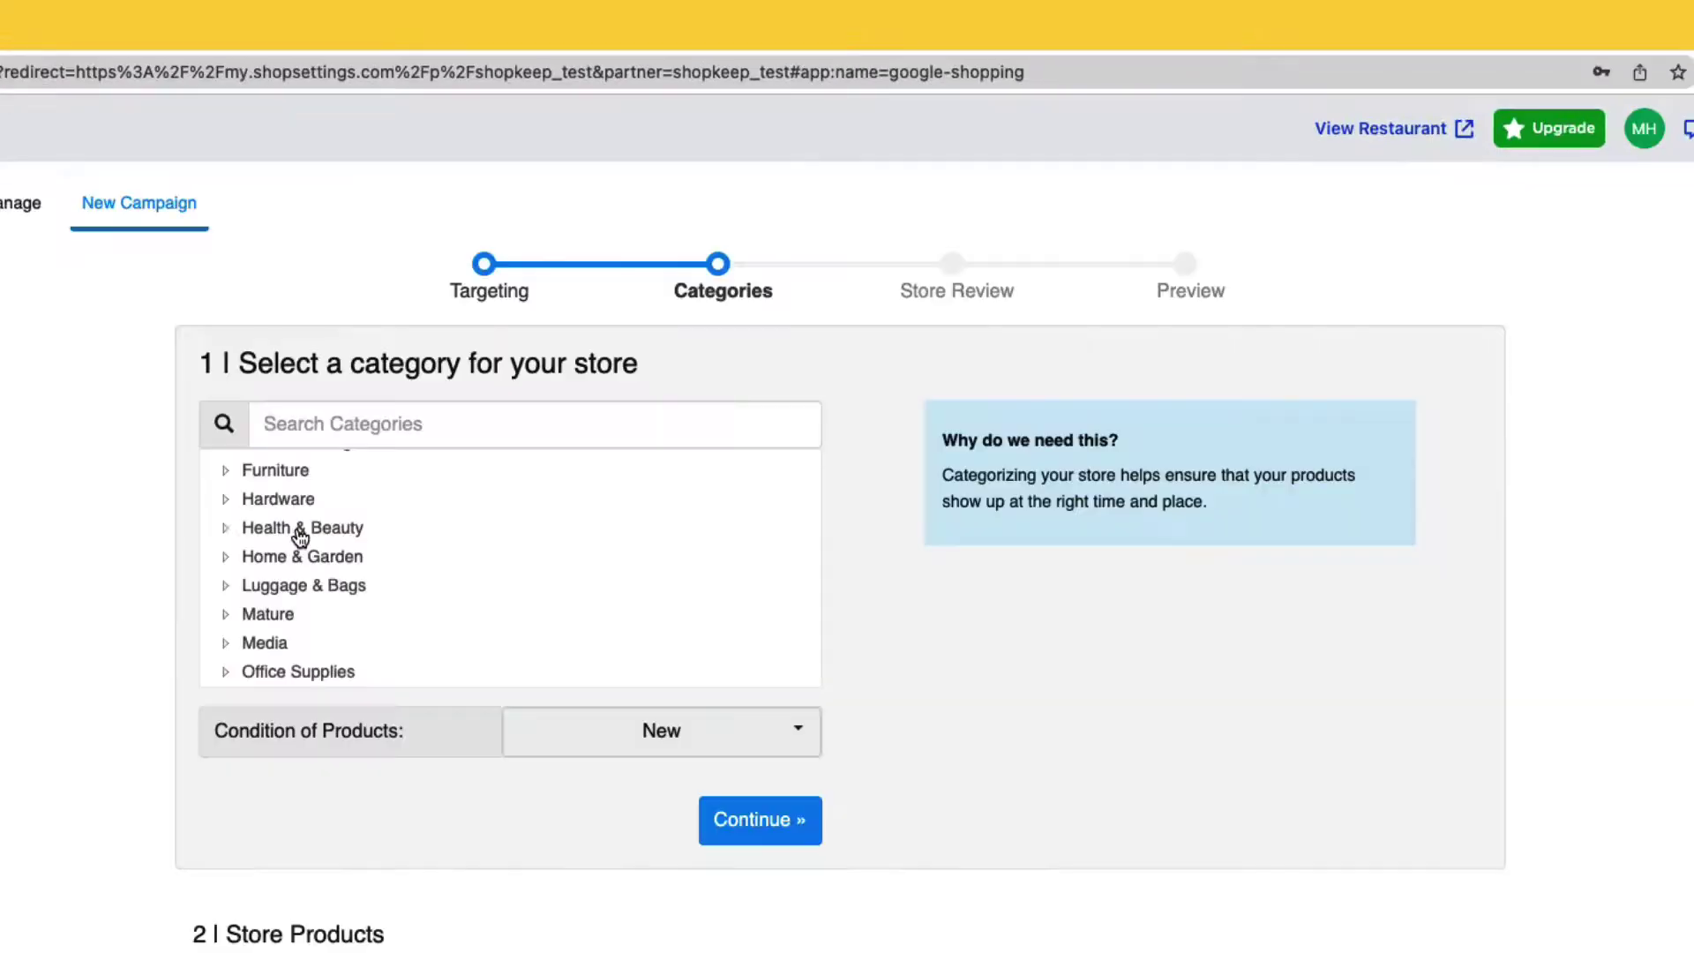
left_click(299, 528)
left_click(352, 613)
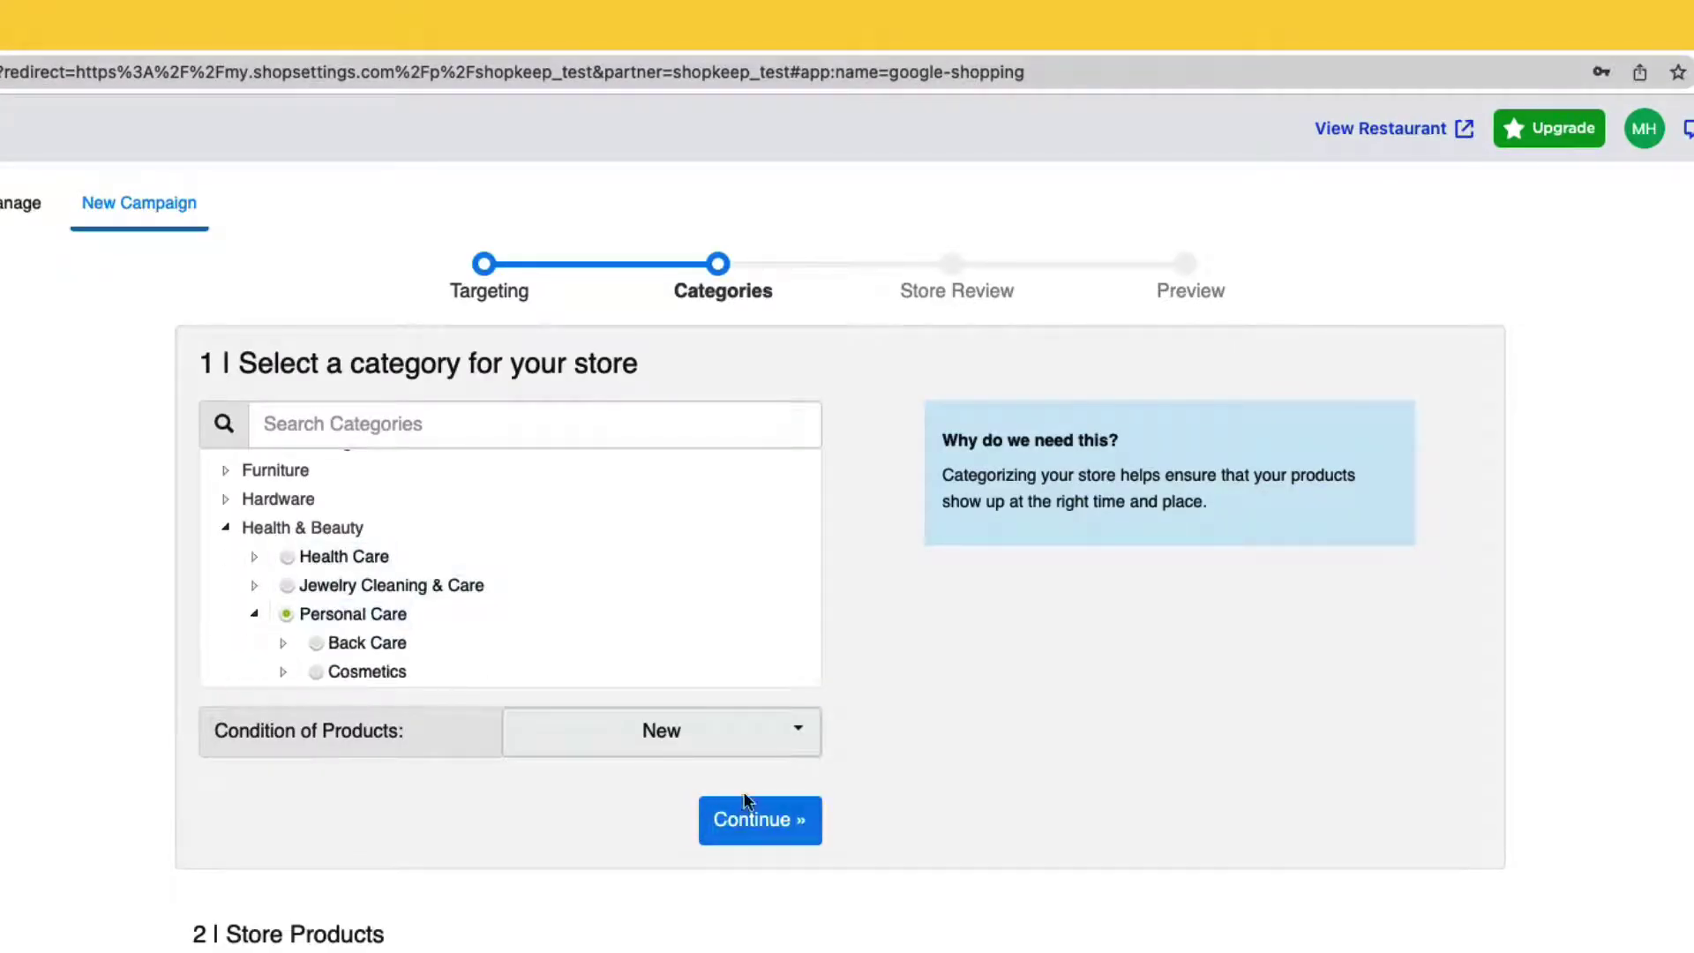
left_click(754, 818)
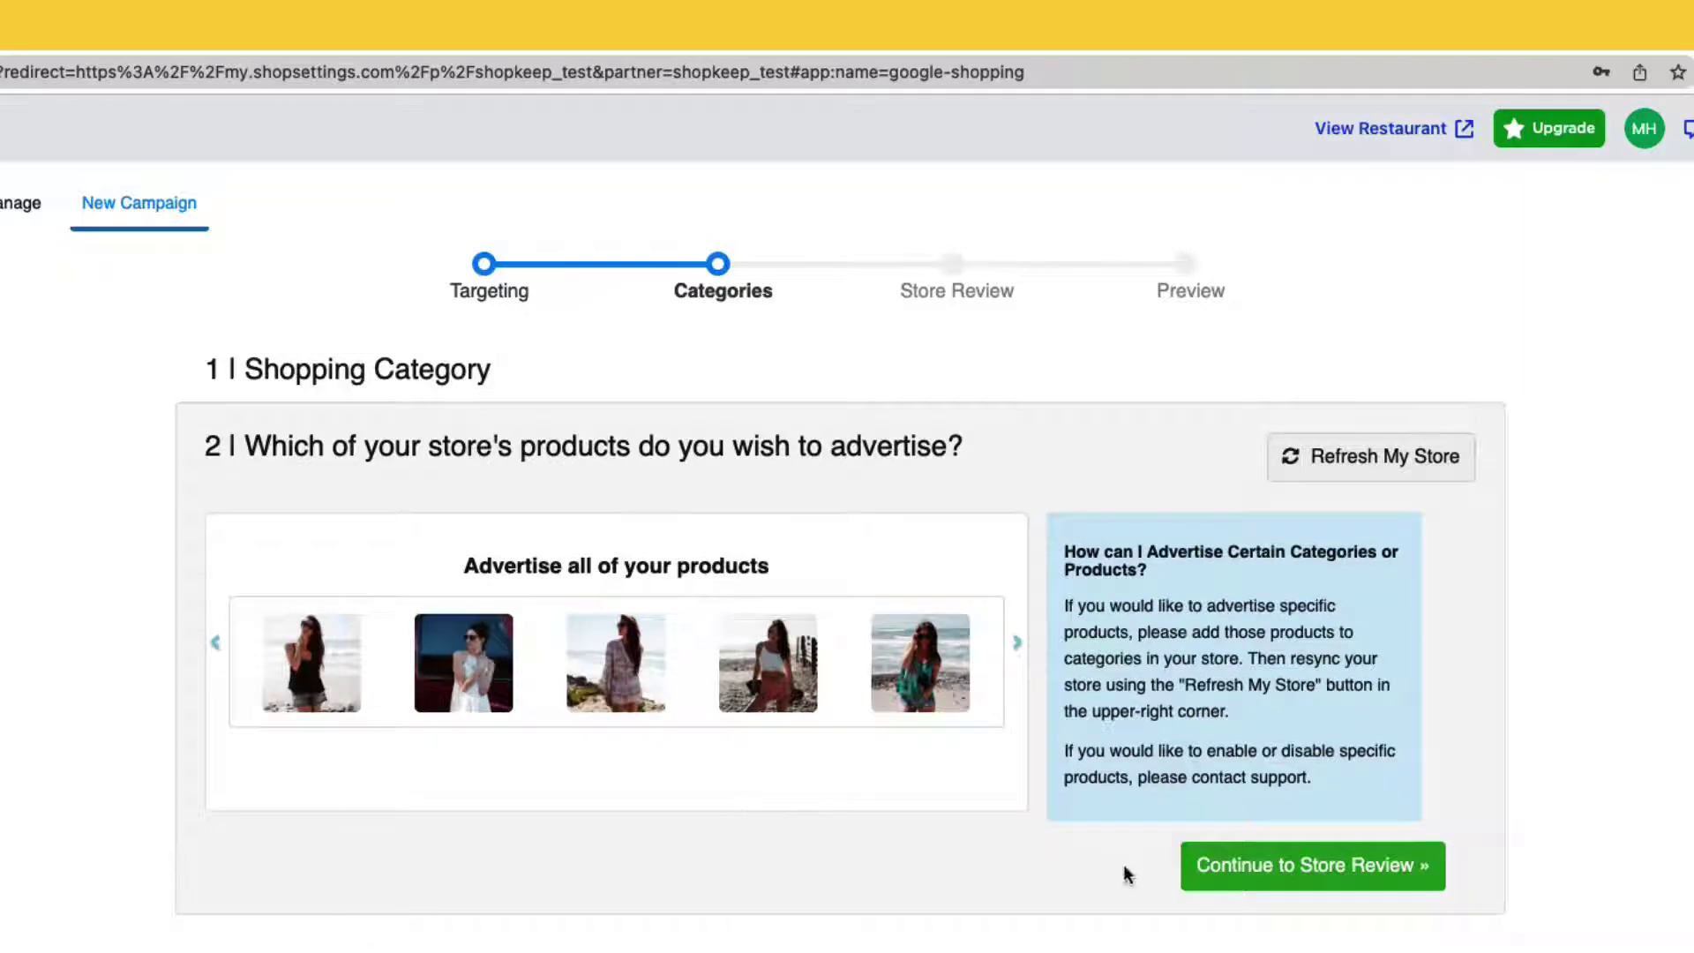
left_click(1244, 867)
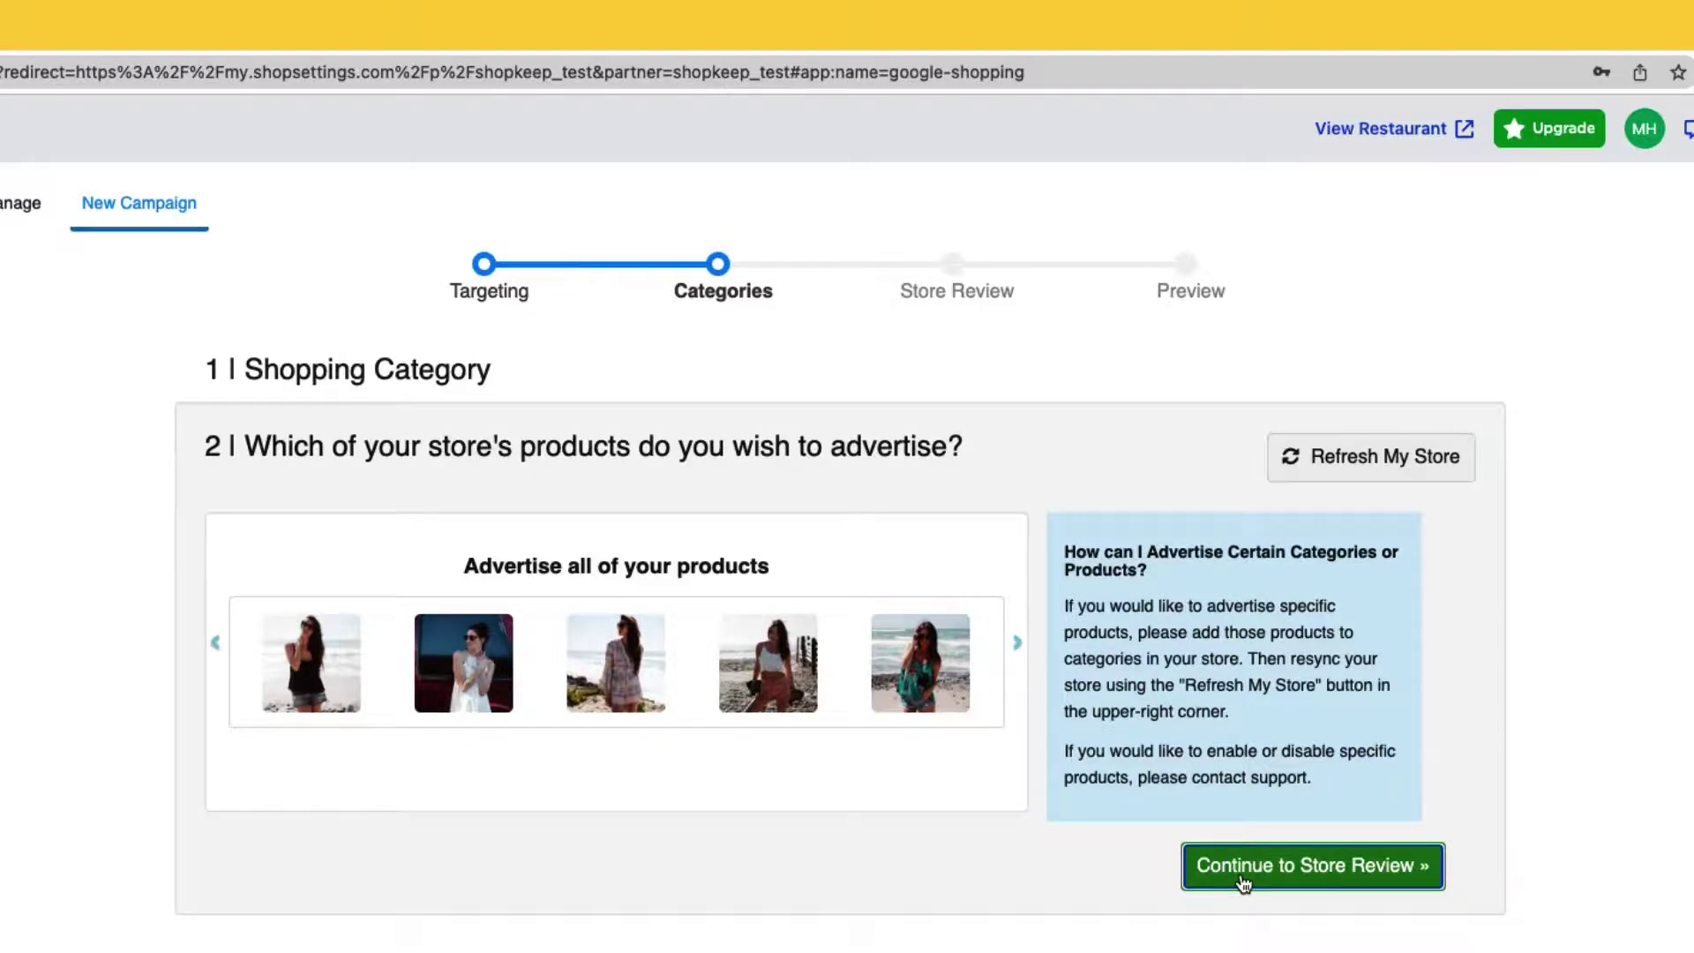
Continue past the four Store Review errors to the package page with free listings selected
left_click(1243, 875)
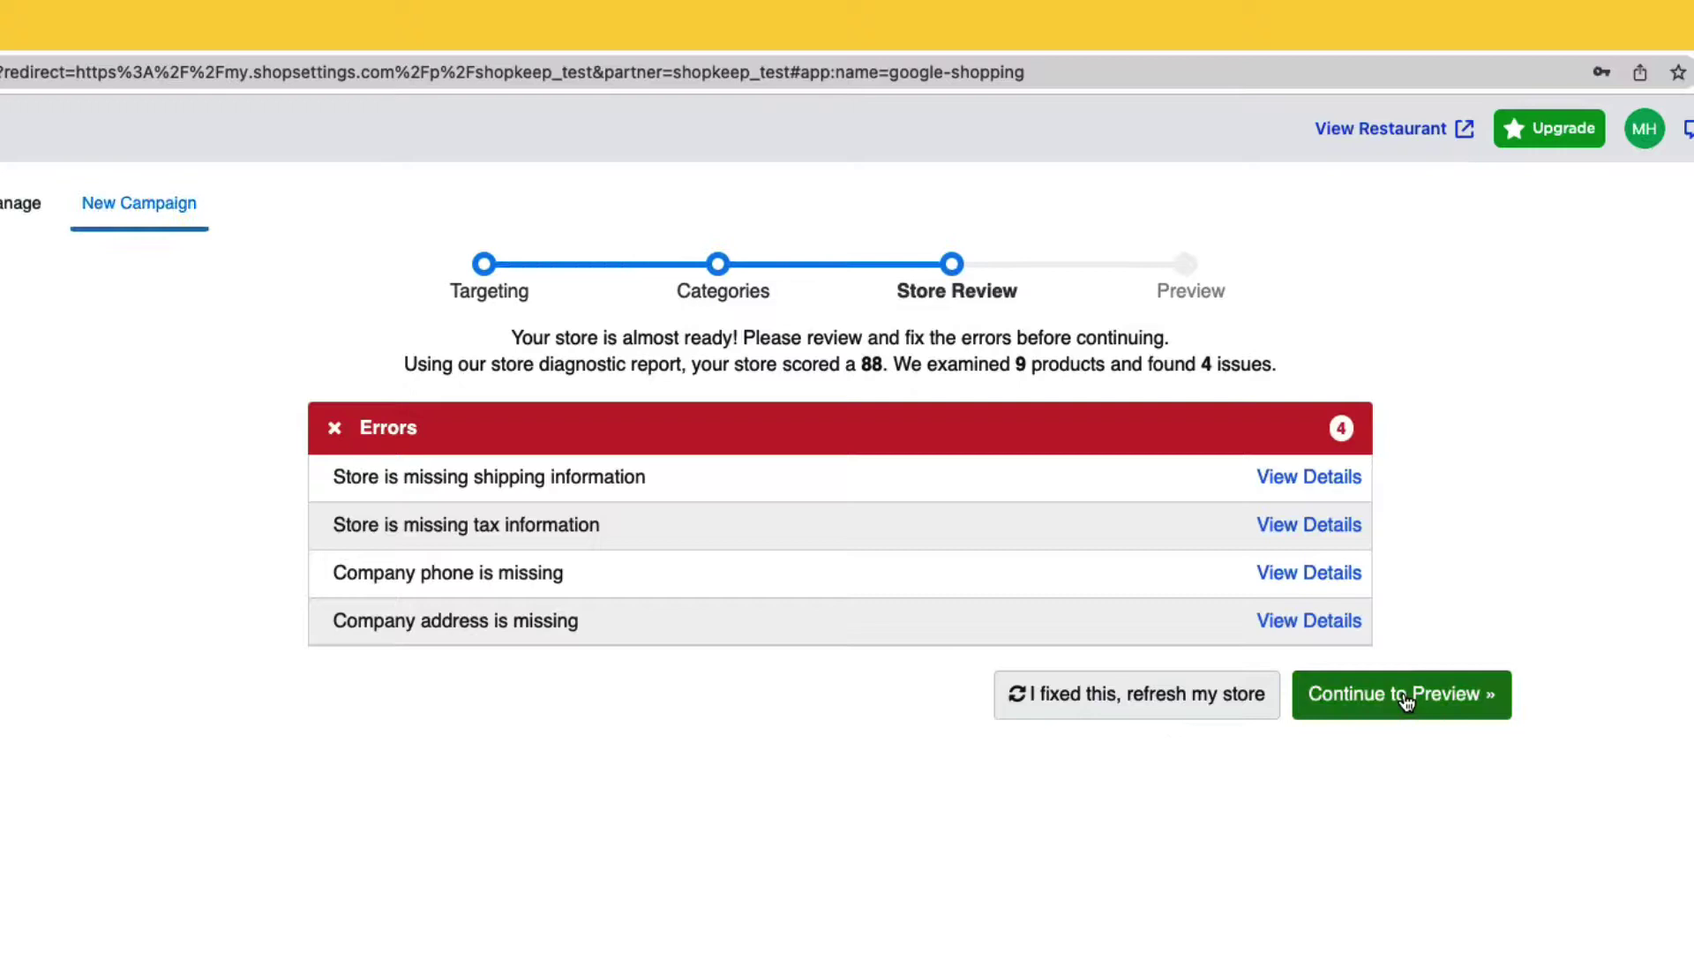
left_click(1406, 699)
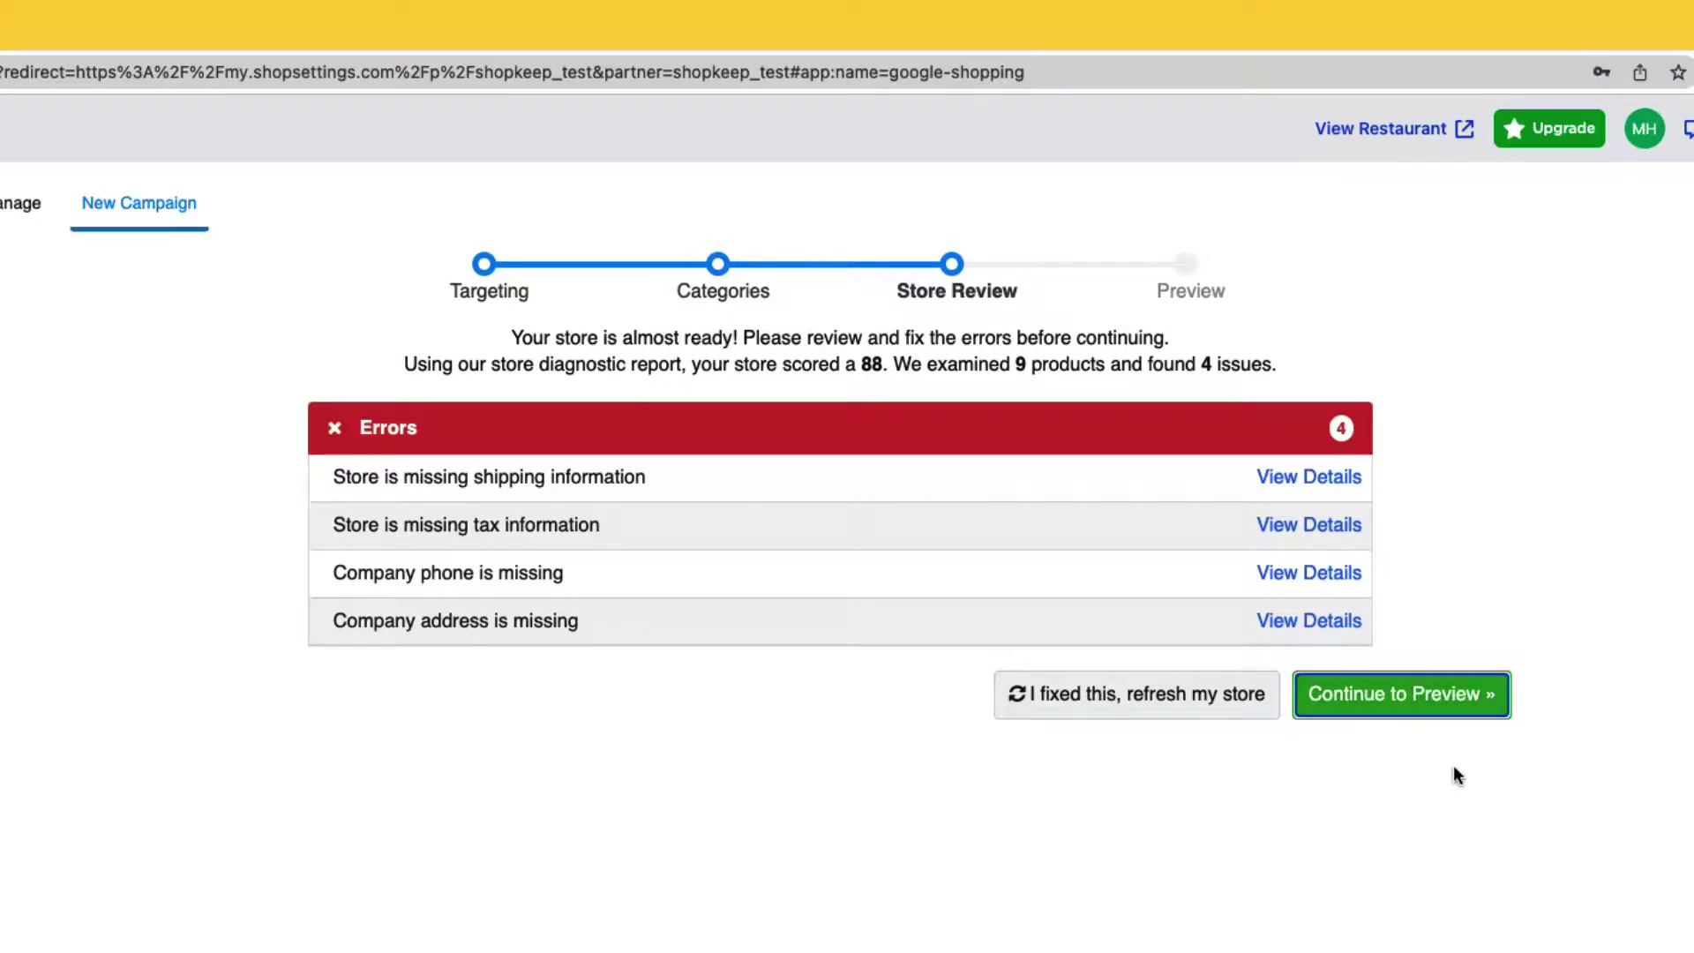
left_click(1415, 711)
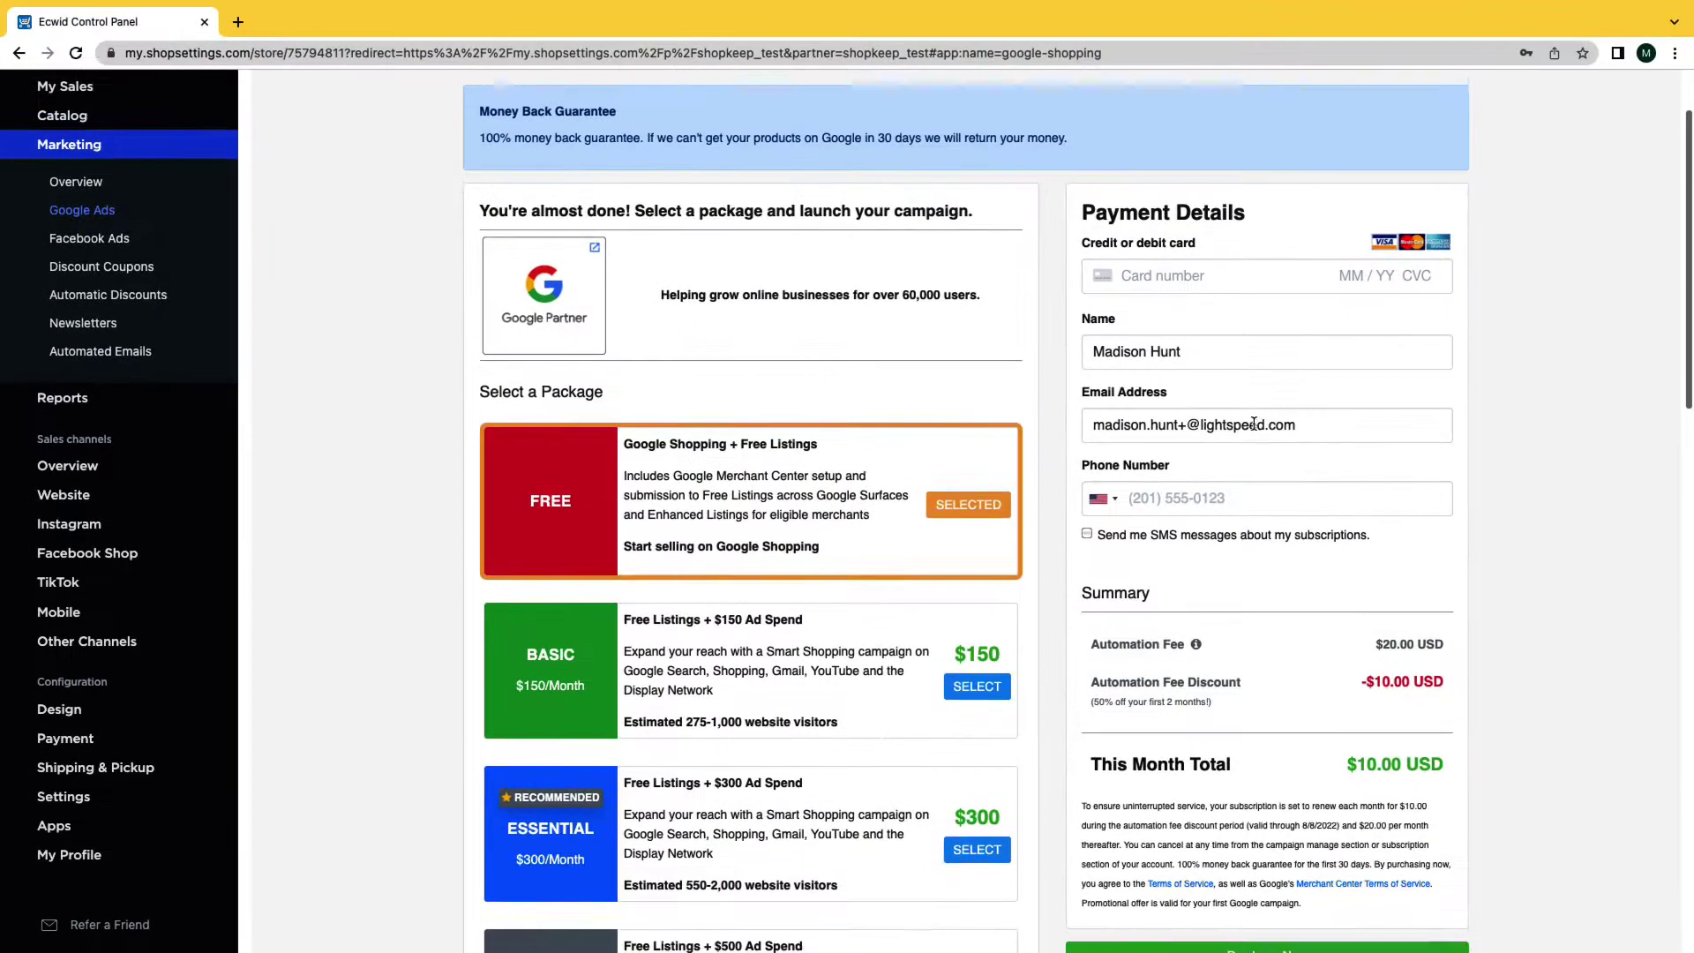
scroll(1086, 513, "down", 3)
scroll(1085, 512, "down", 2)
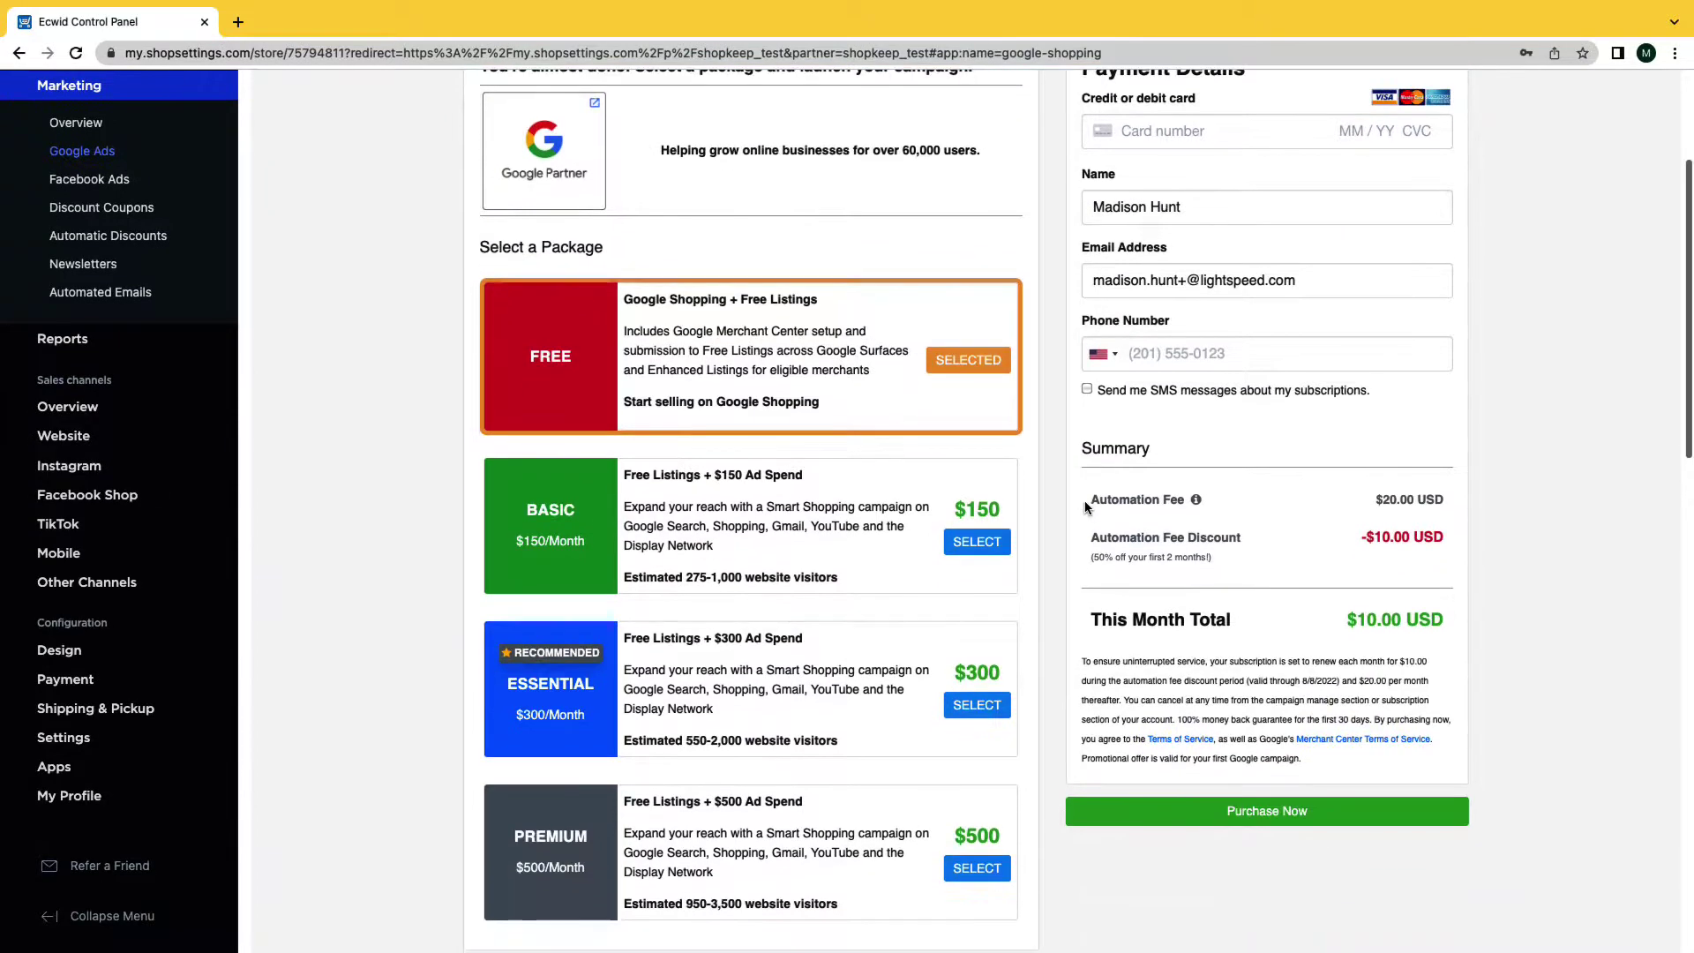
scroll(1065, 493, "down", 1)
scroll(1065, 493, "down", 1)
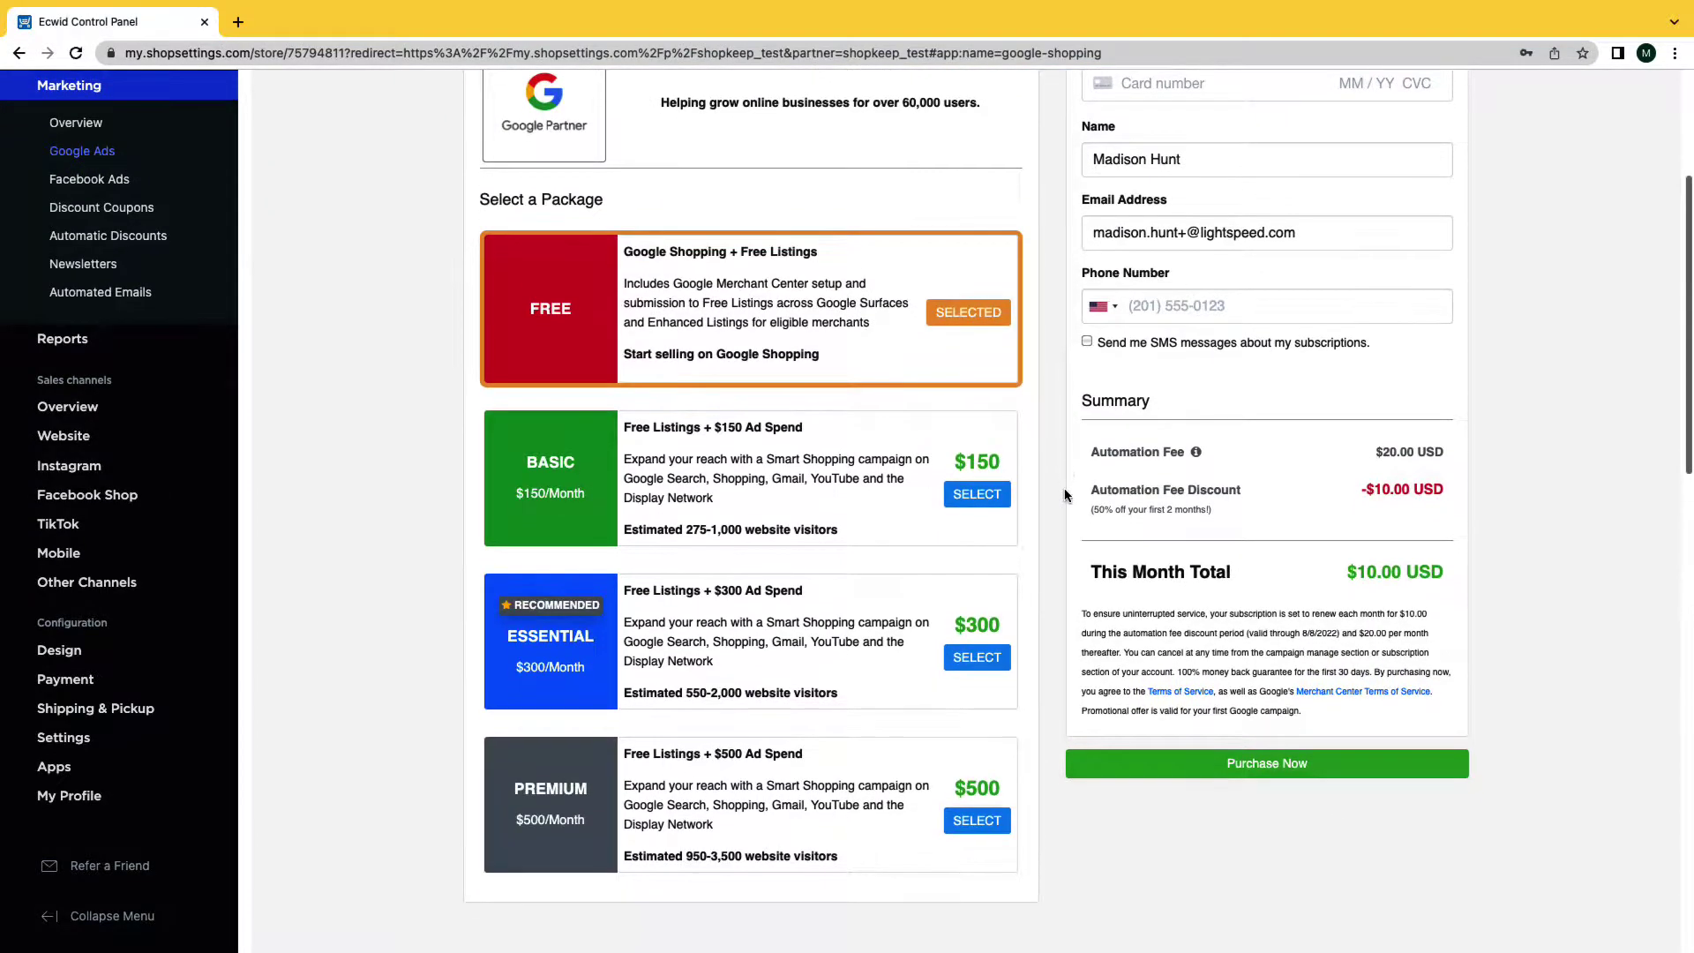
left_click(1286, 767)
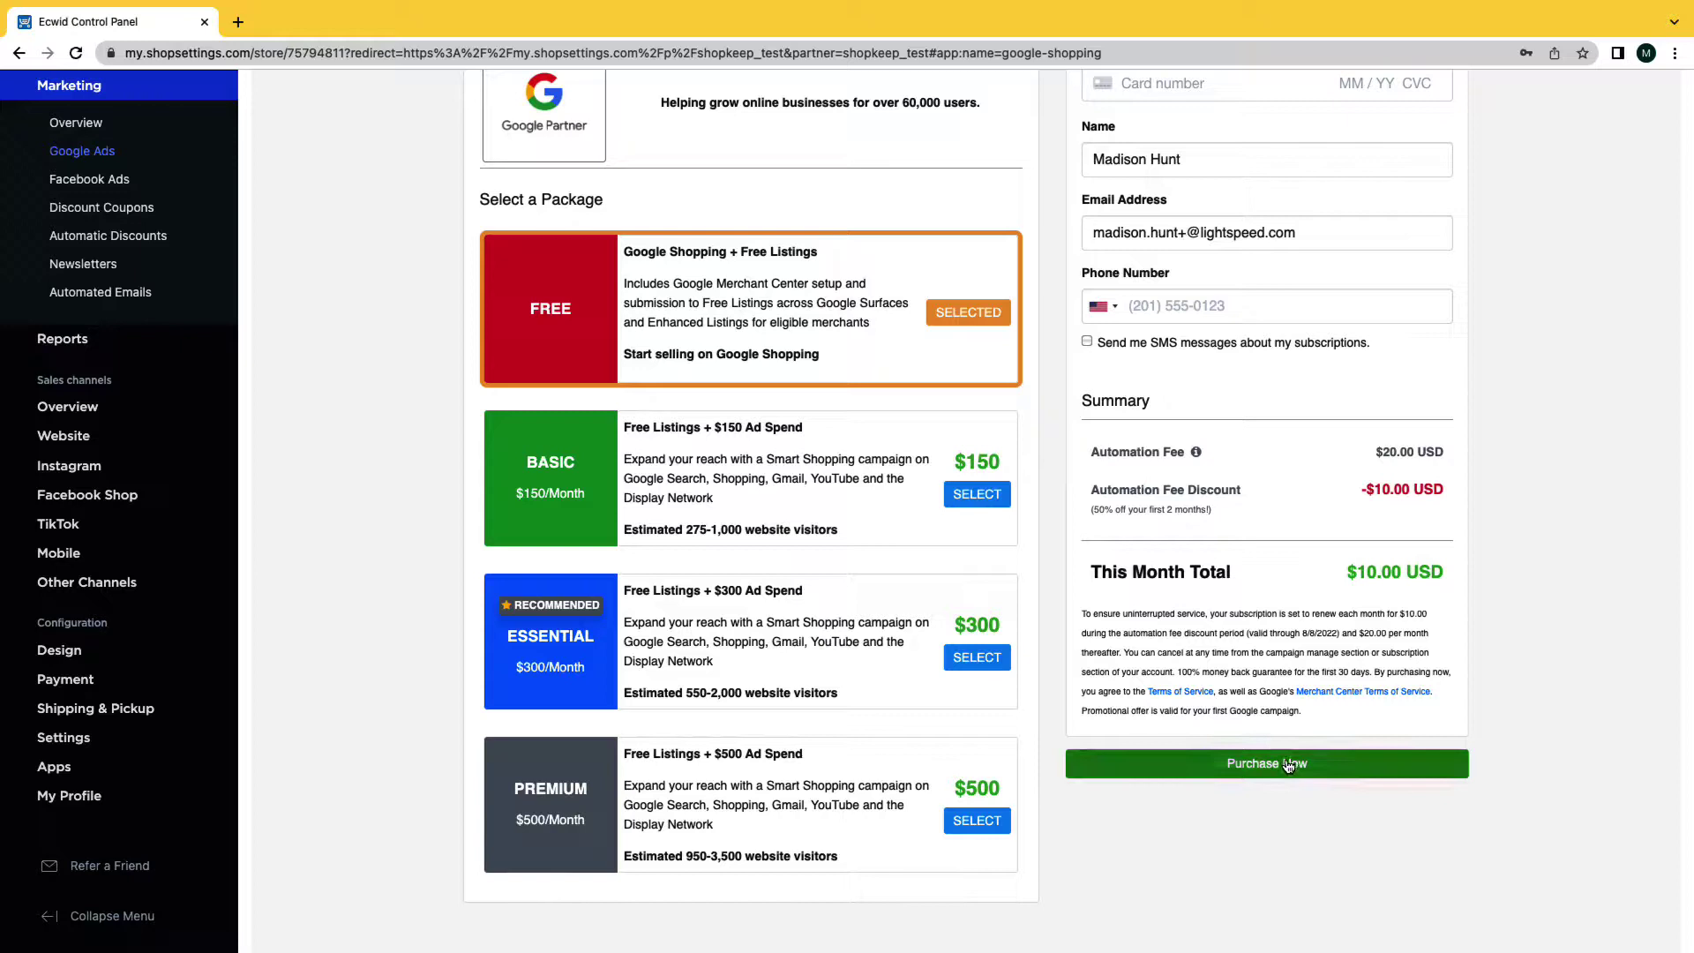